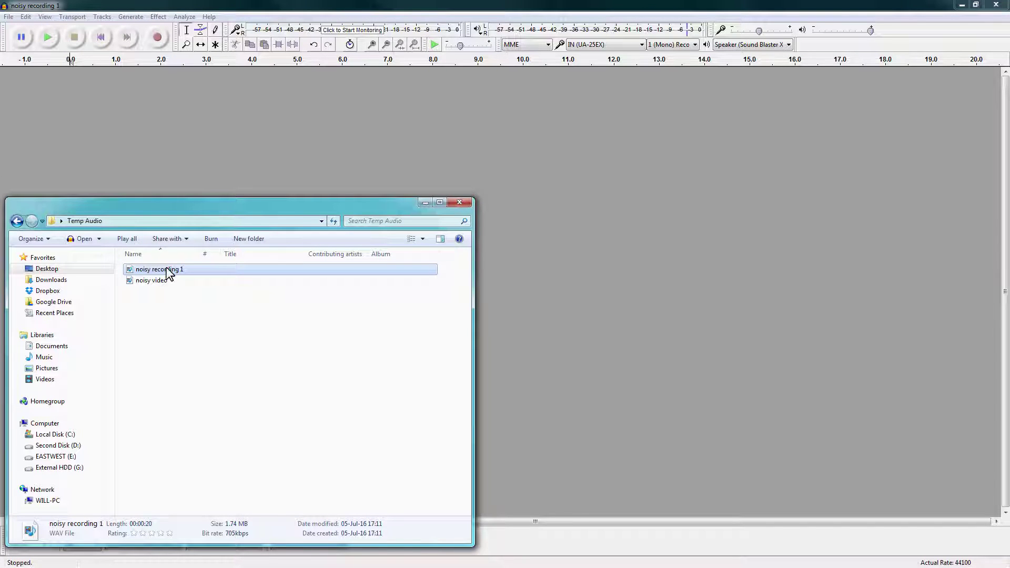
Drop 'noisy recording 1' into Audacity as a mono track and minimize Explorer
drag(165, 273, 220, 160)
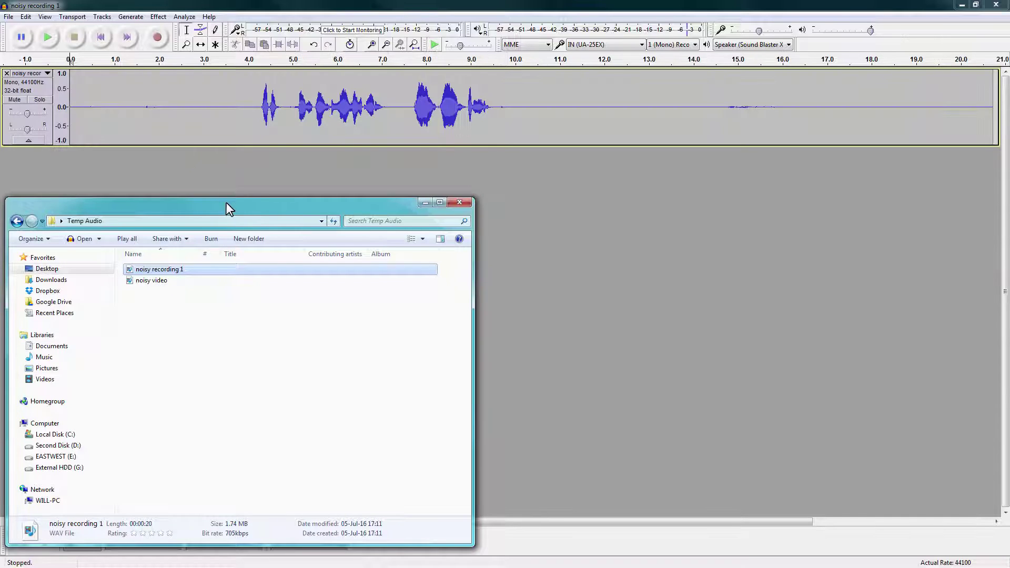
key(super+Down)
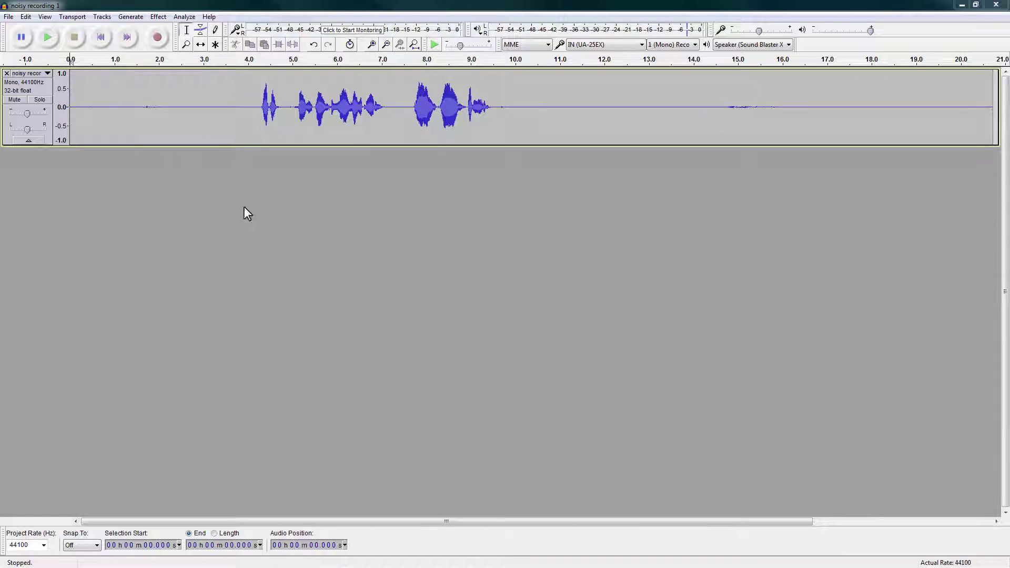
click(511, 108)
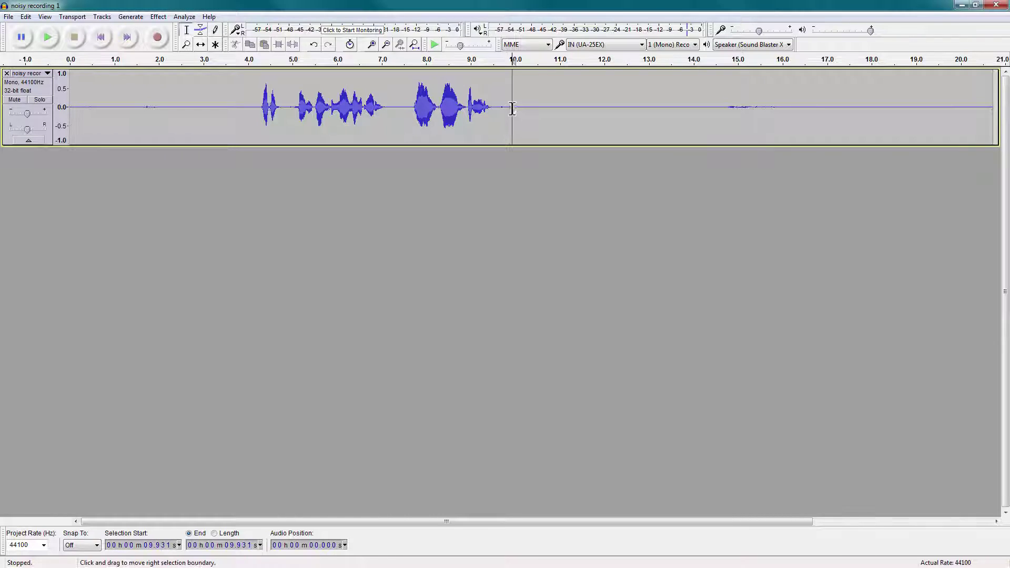
click(49, 38)
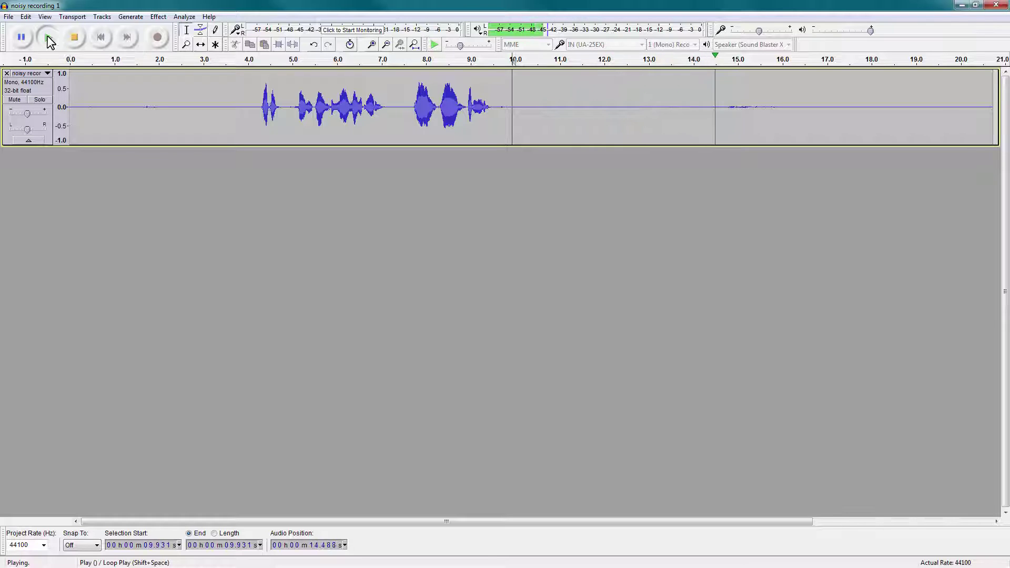
click(76, 38)
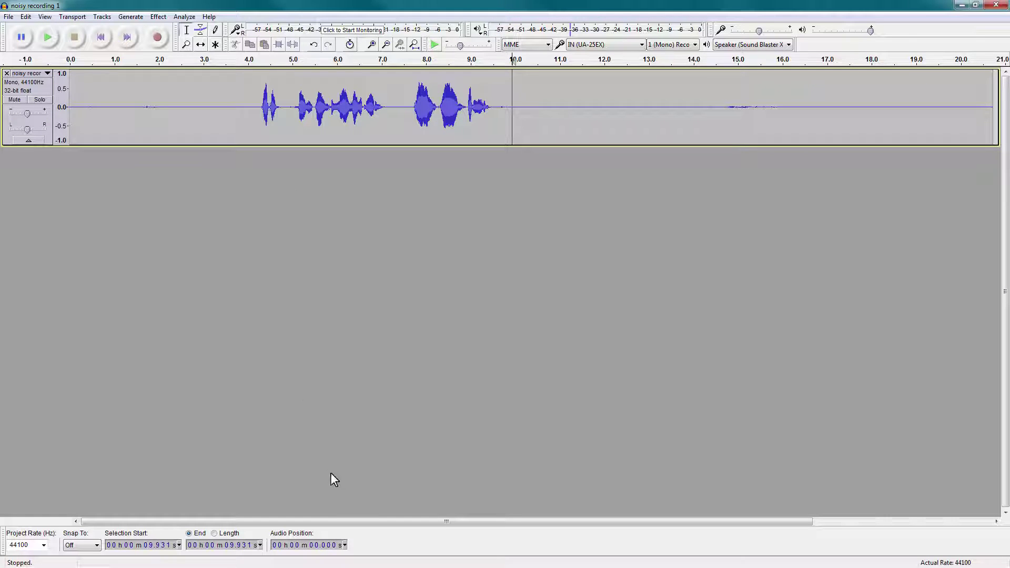
Select the noise-only stretch from 10 to 19 s and capture it as the Noise Reduction profile
drag(349, 521, 426, 513)
drag(420, 113, 834, 129)
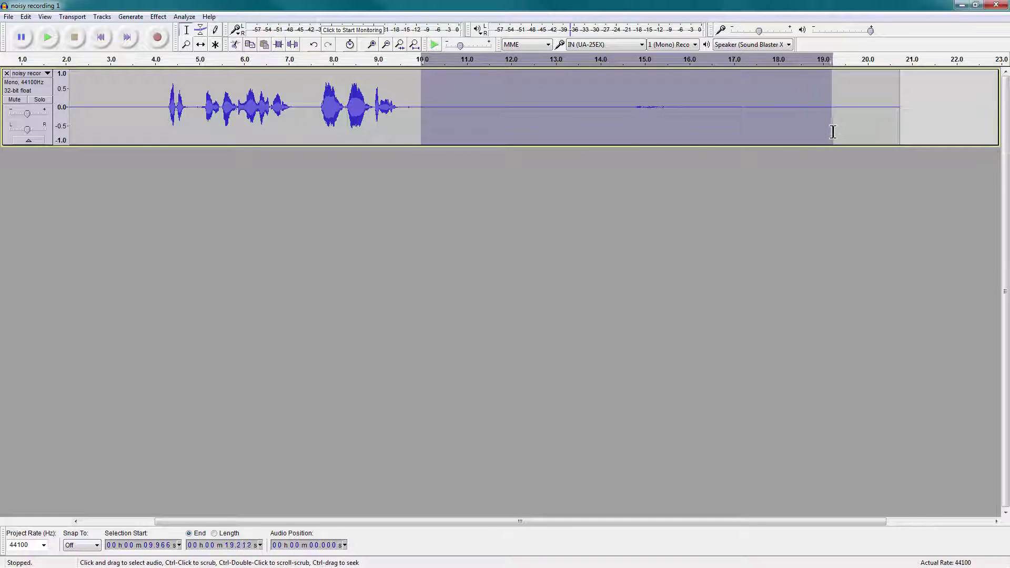
click(159, 17)
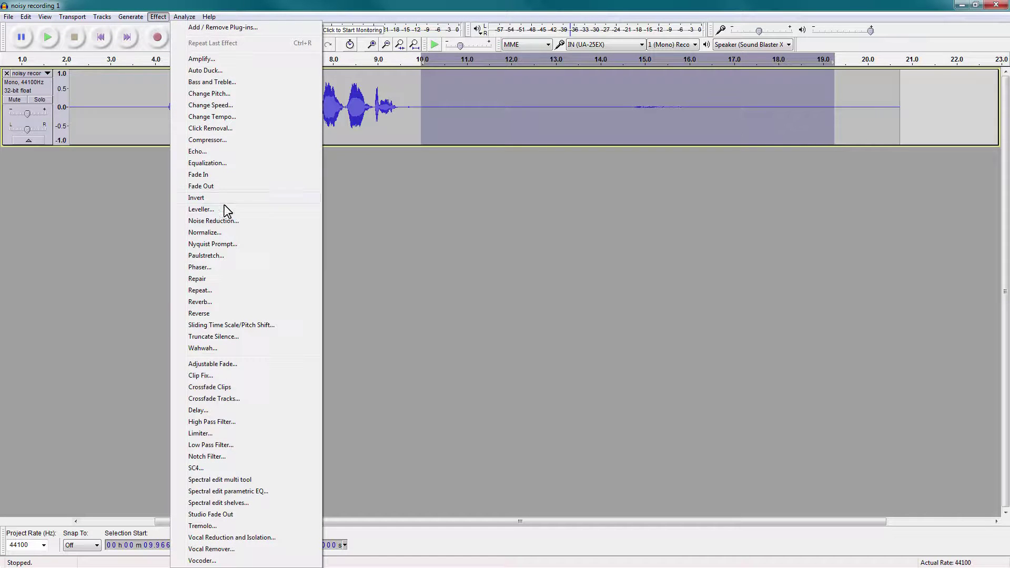
click(227, 222)
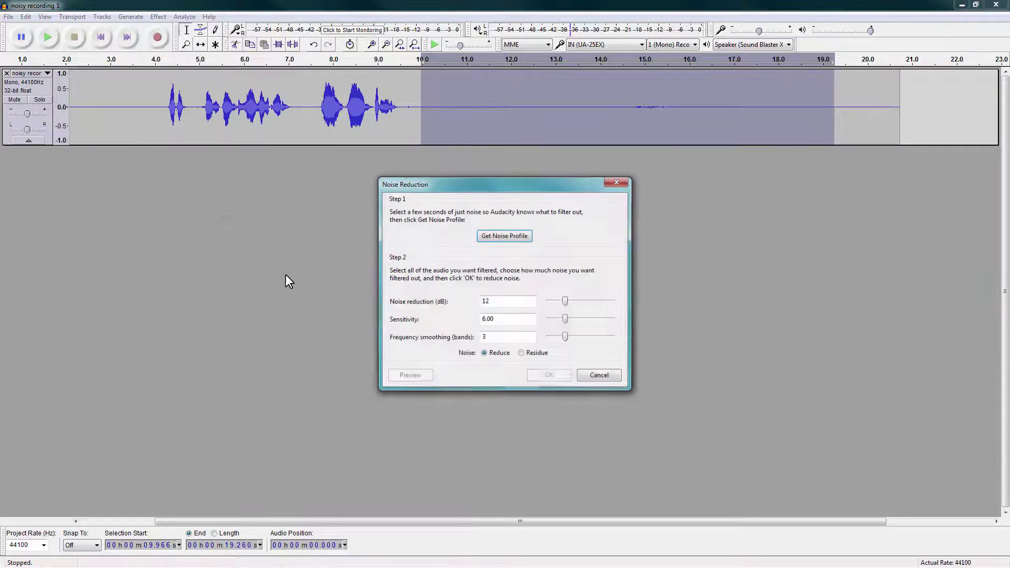
click(501, 236)
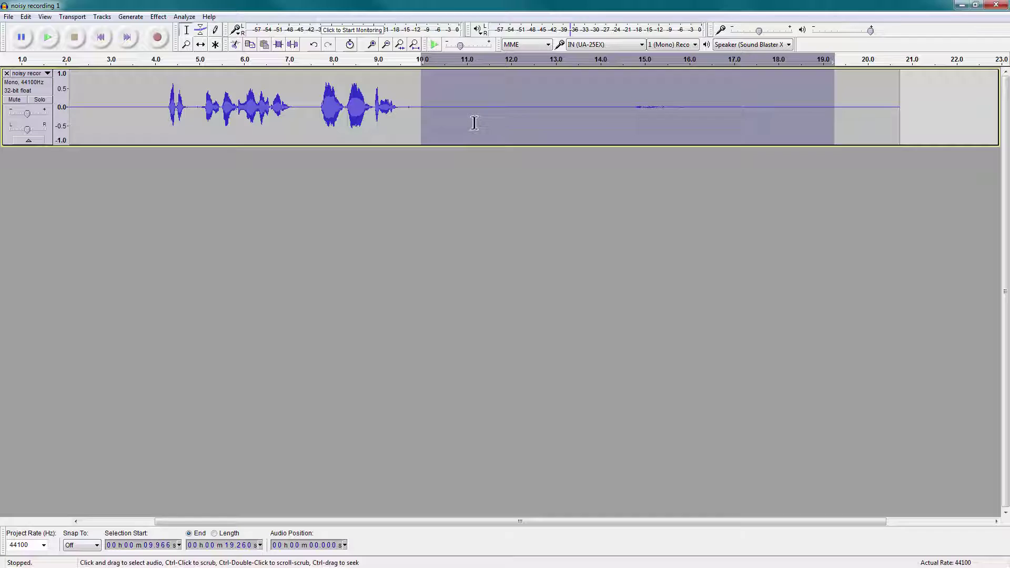
Apply Noise Reduction (12 dB, sensitivity 6.00, smoothing 3) to the entire recording
key(ctrl+a)
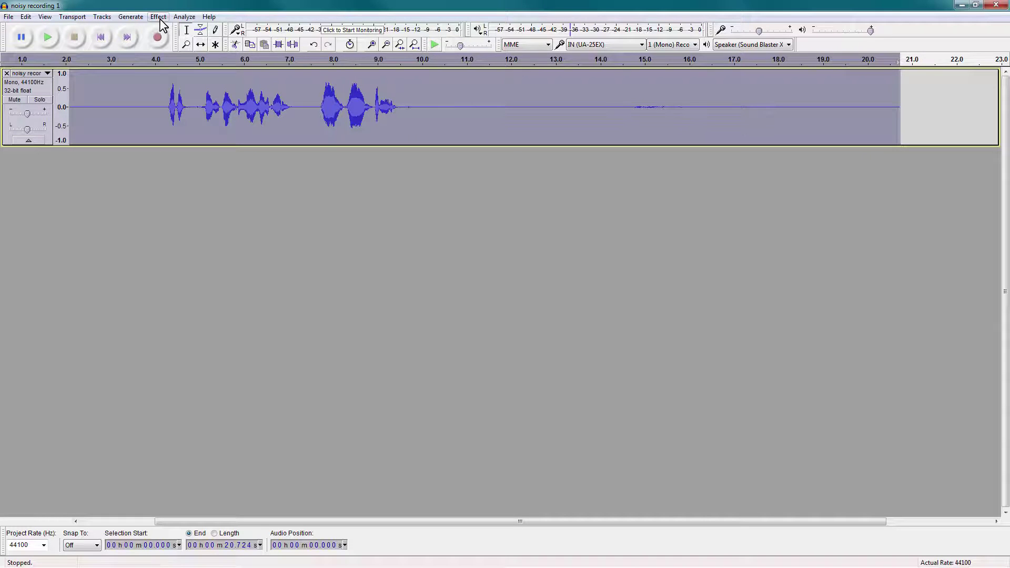
click(158, 17)
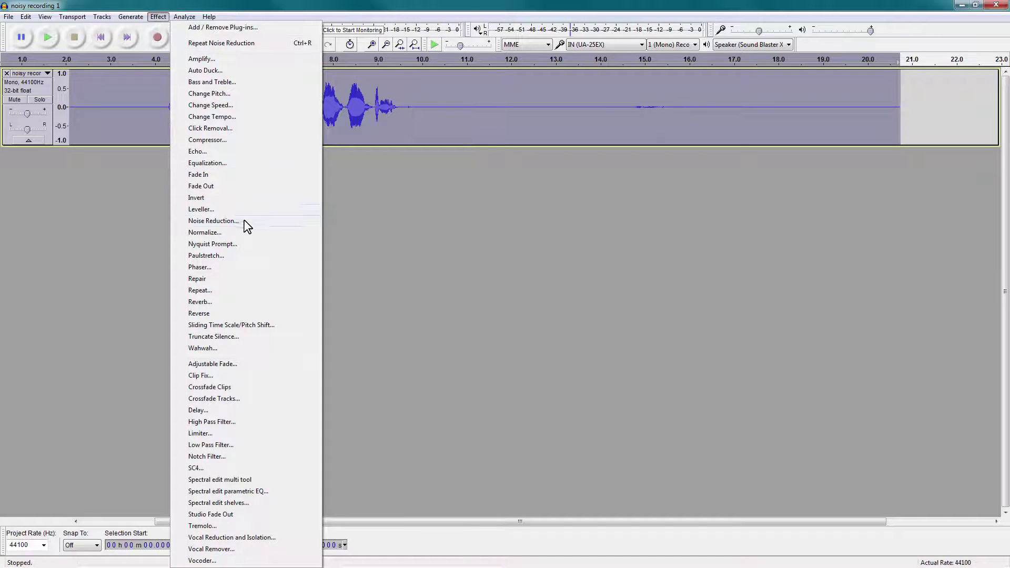
click(244, 221)
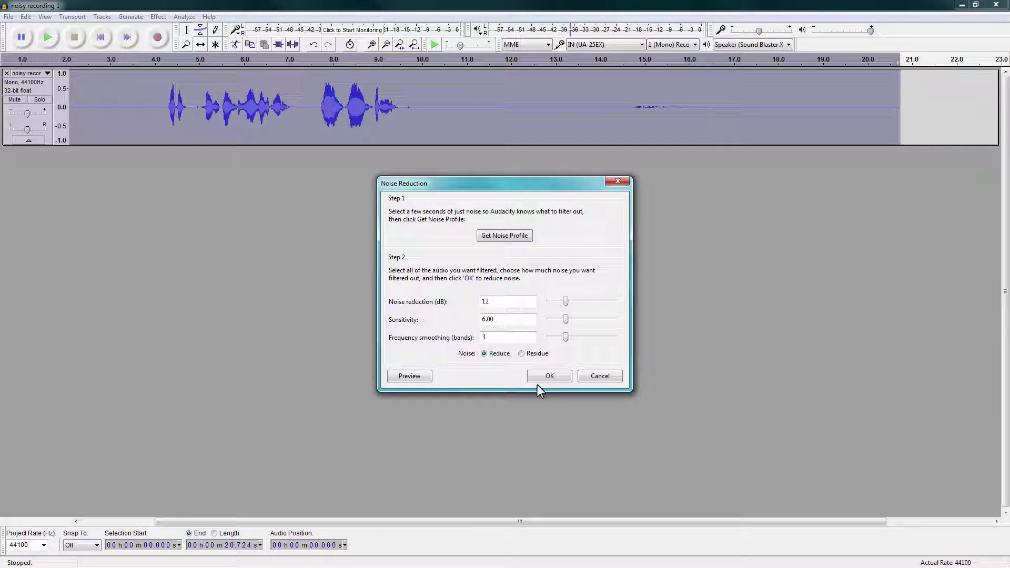
click(549, 376)
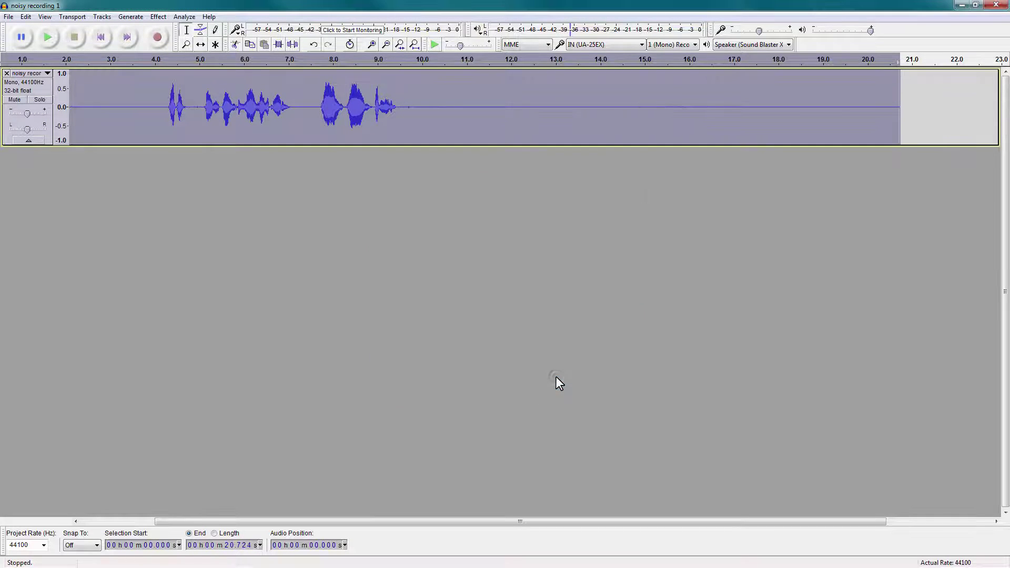
click(441, 110)
click(158, 108)
key(space)
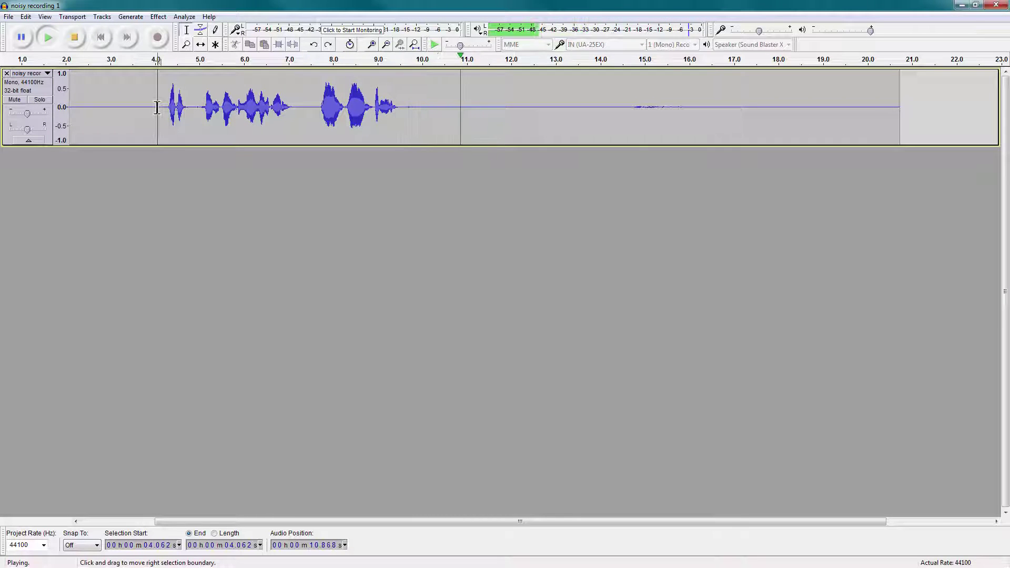
key(space)
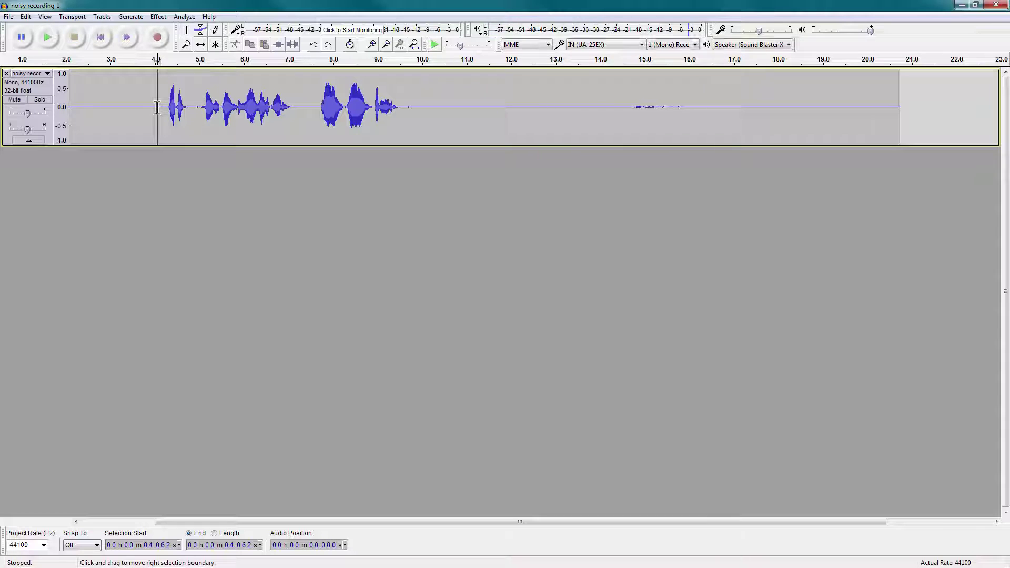
click(26, 16)
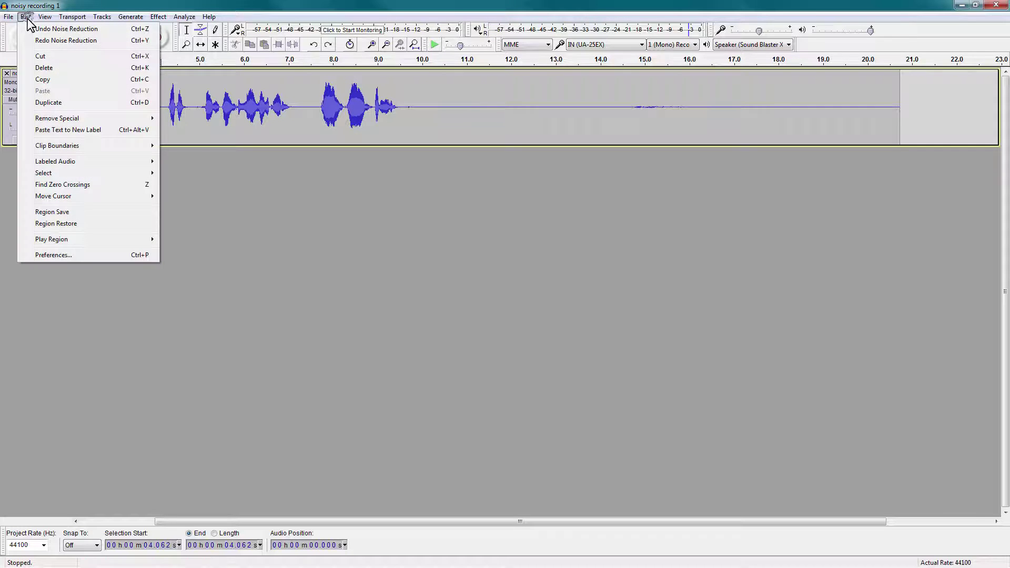
click(53, 46)
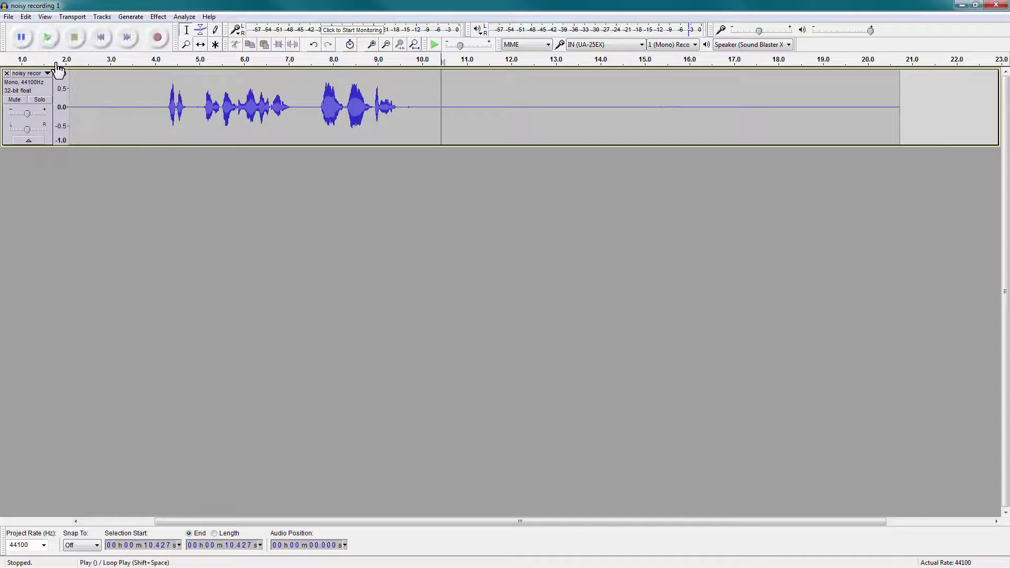
click(153, 108)
key(space)
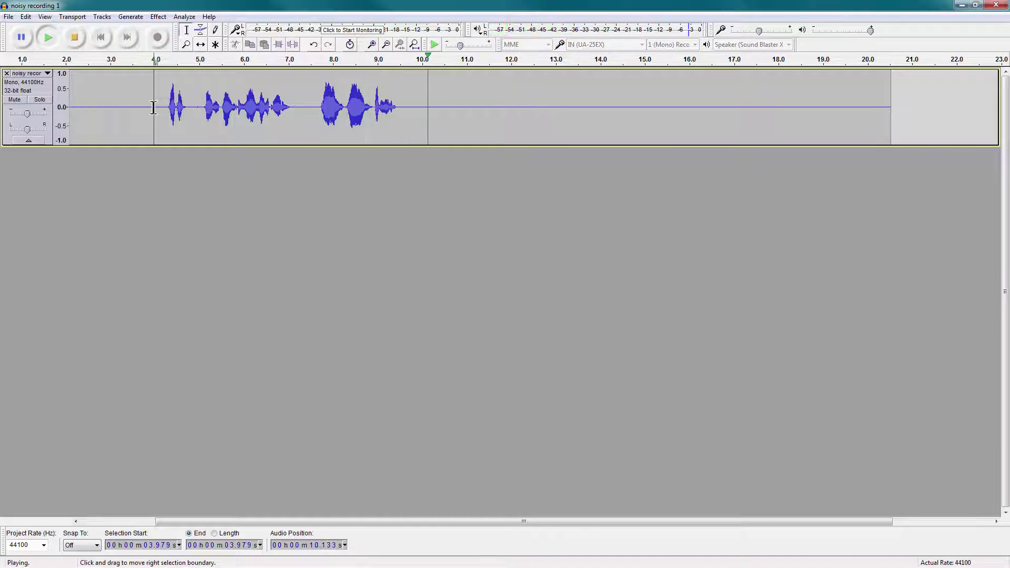
click(74, 37)
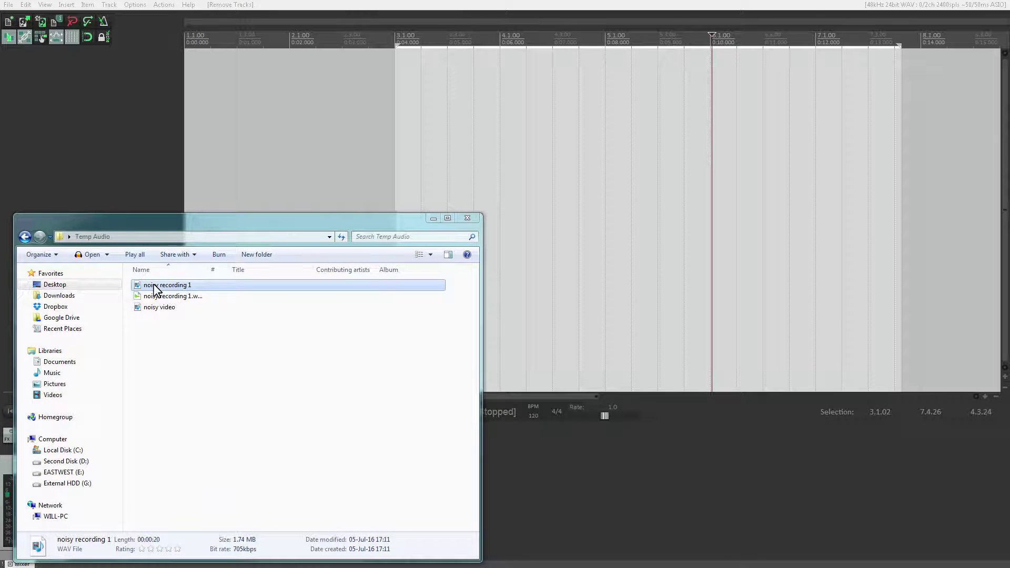
Add 'noisy recording 1.wav' to the Reaper project on a new track starting at 0:00
drag(155, 289, 222, 99)
click(131, 143)
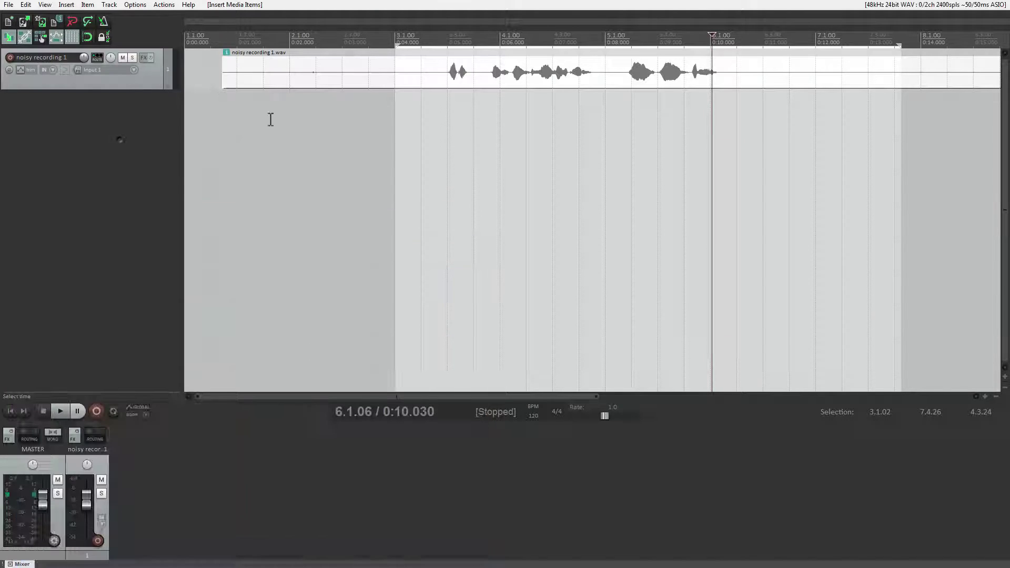
drag(336, 84, 274, 88)
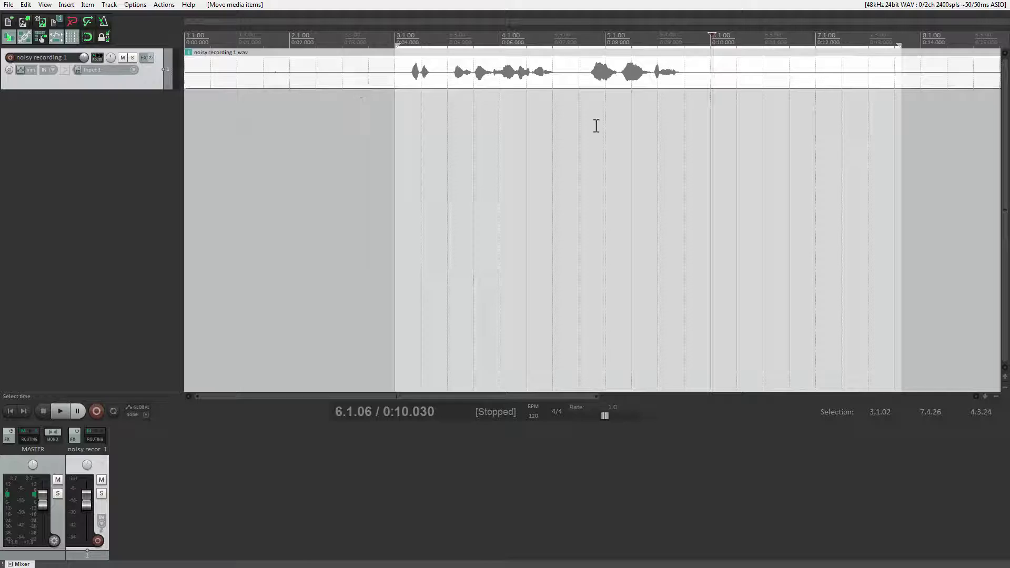
Listen to the recording from about 7.6 s, then set the cursor near 9.7 s and open the track FX
click(584, 75)
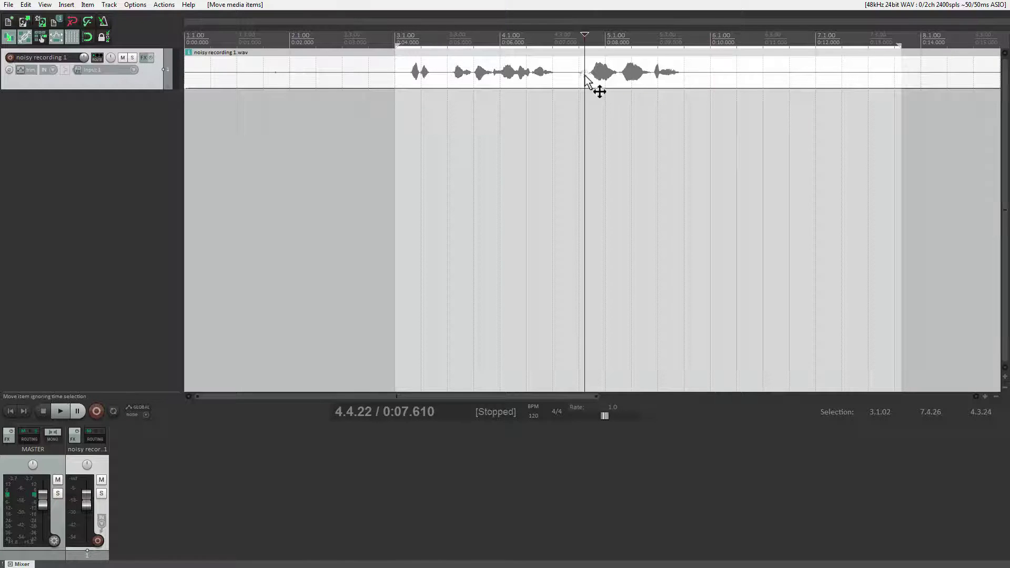
click(59, 411)
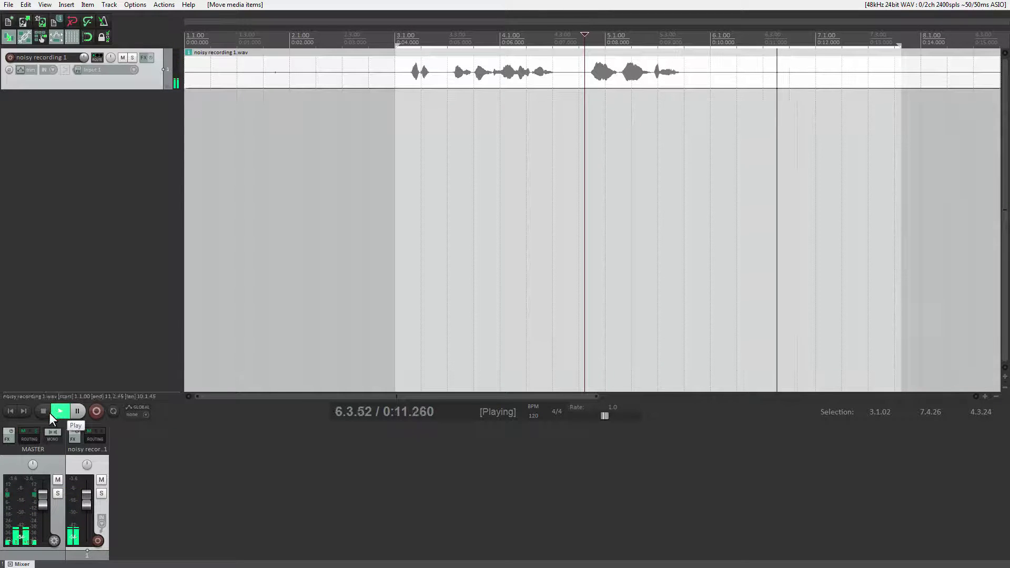
click(41, 411)
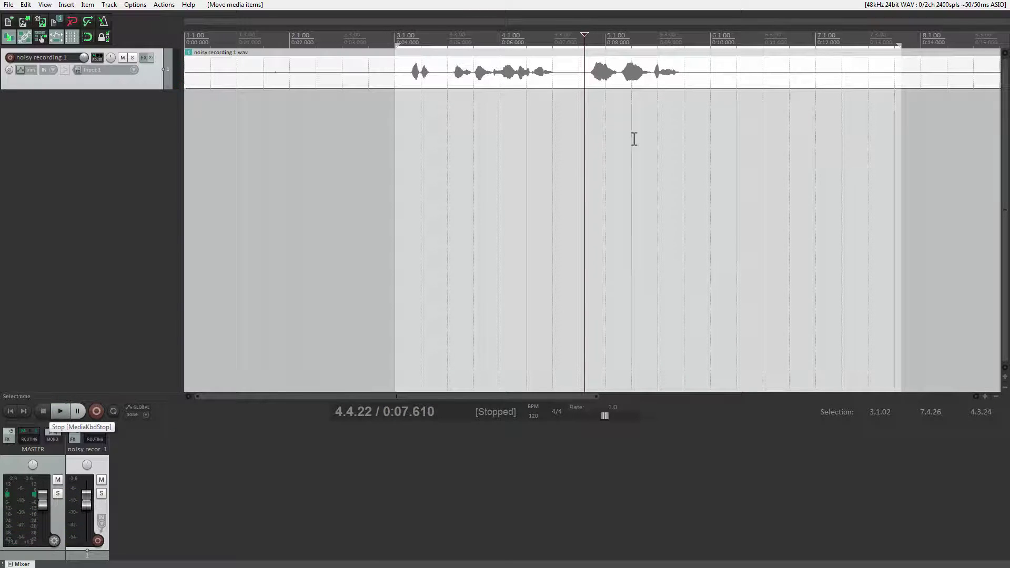
click(696, 74)
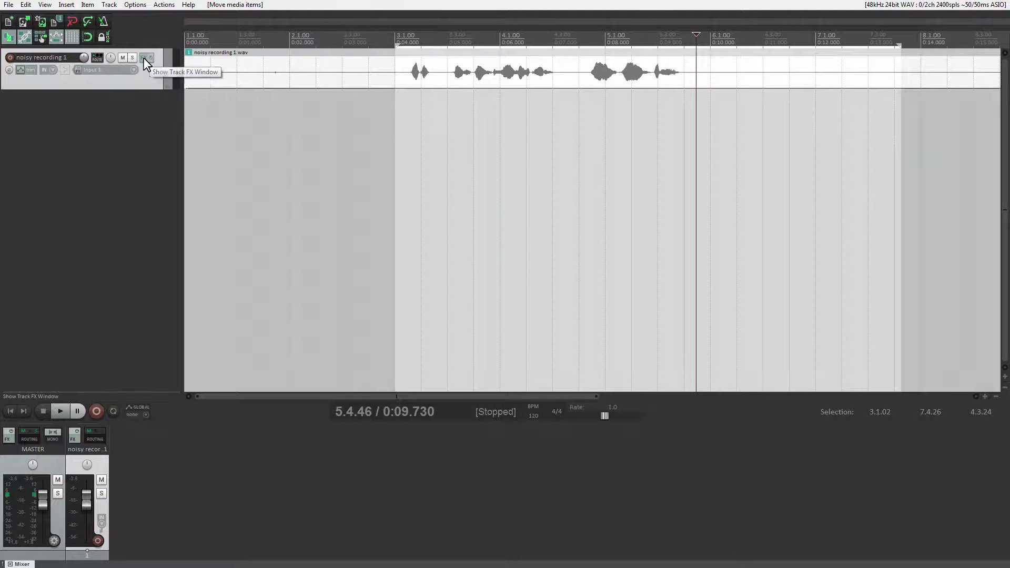
click(143, 57)
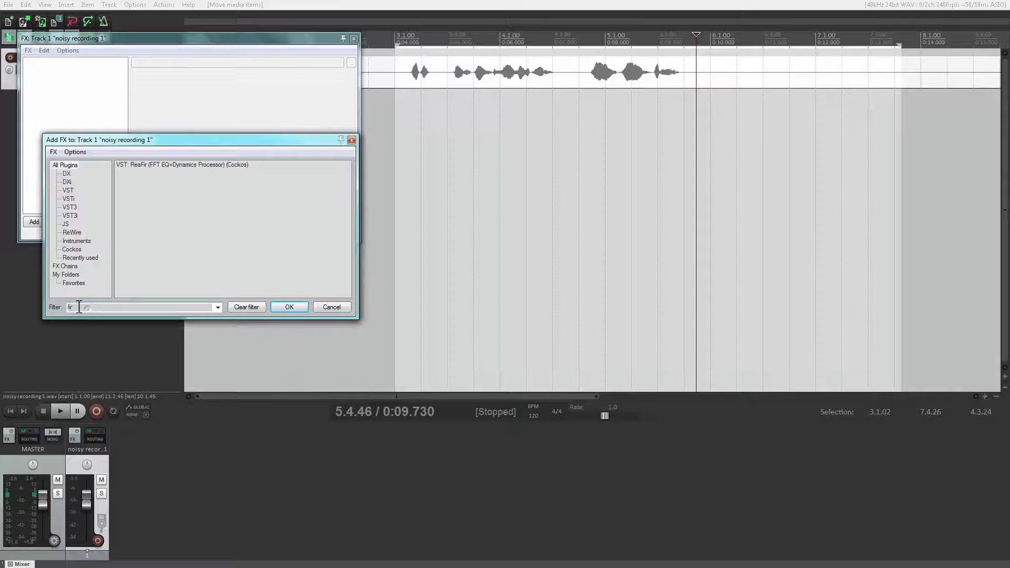
Insert VST ReaFir on the track in Subtract mode with 'Automatically build noise profile' enabled
click(160, 165)
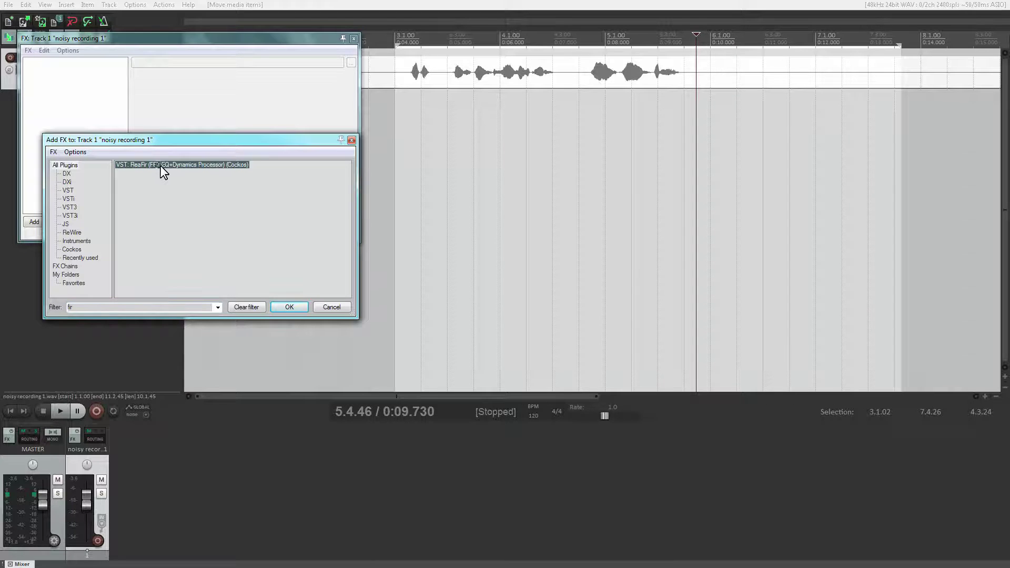
click(288, 307)
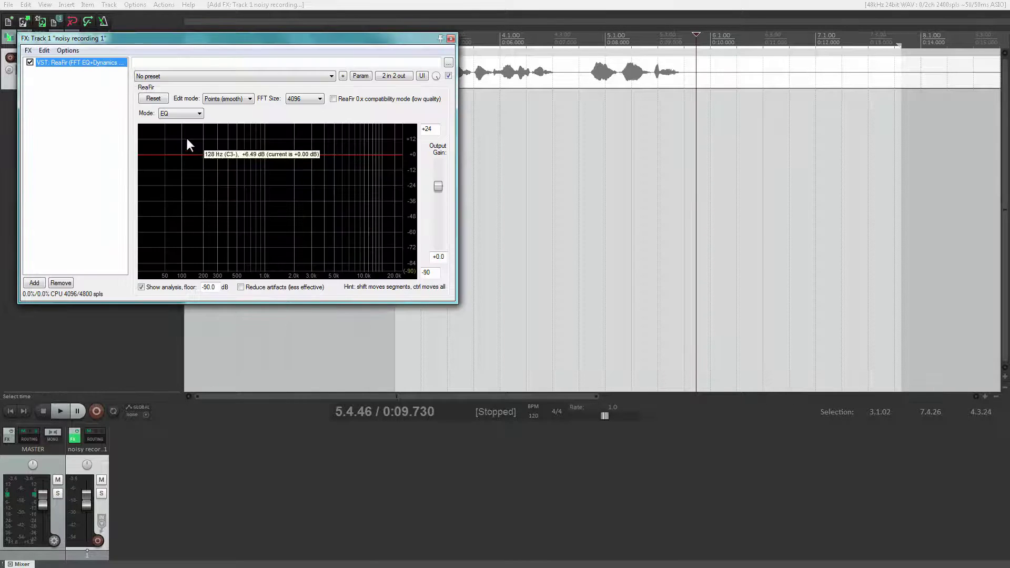
click(190, 115)
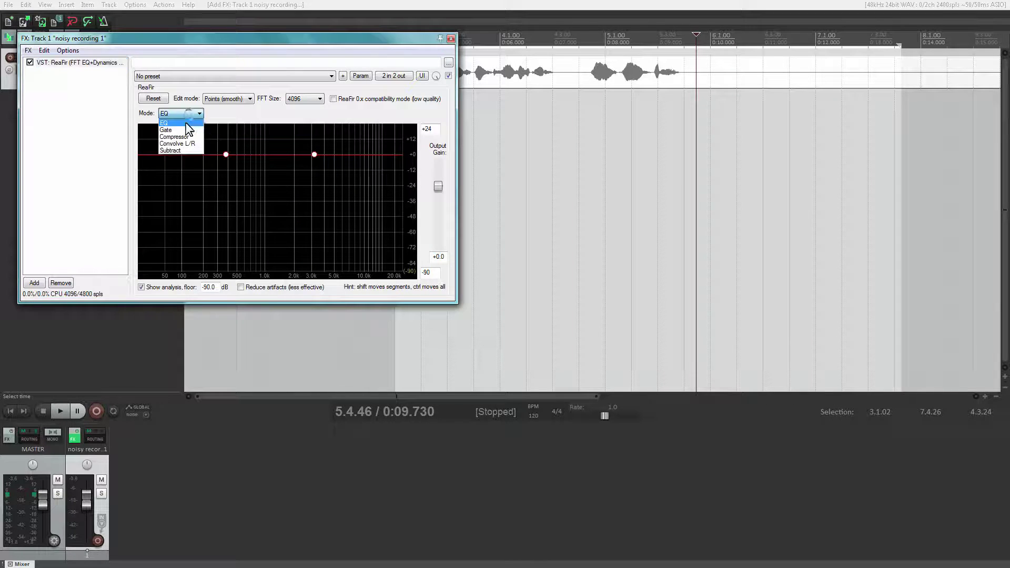
click(179, 151)
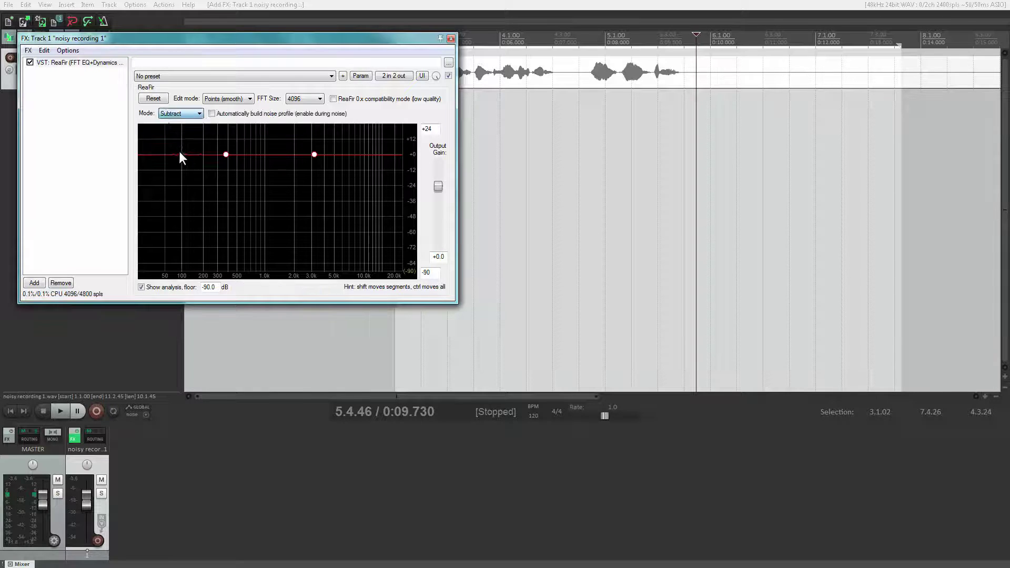
click(213, 113)
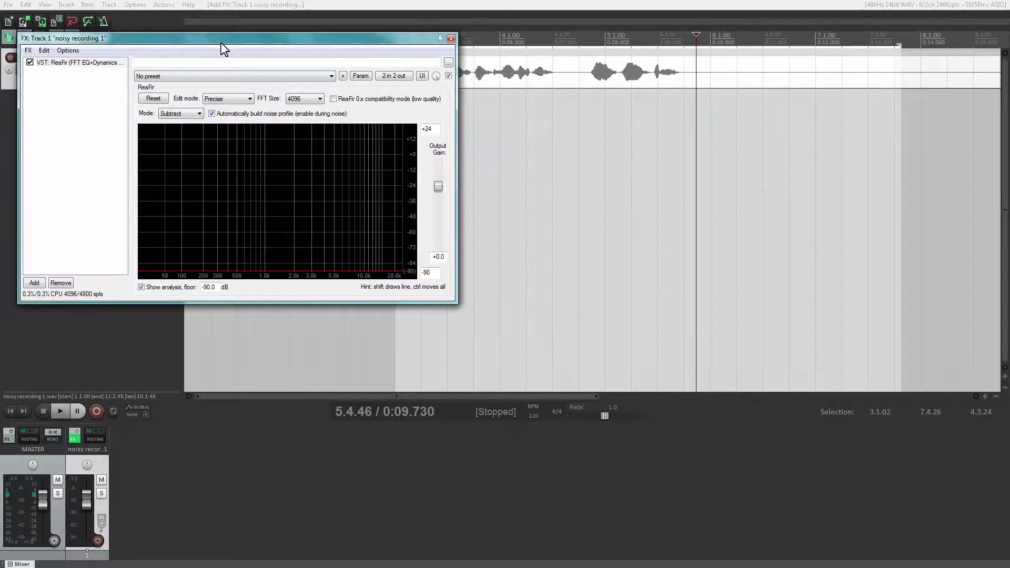
drag(219, 42, 337, 134)
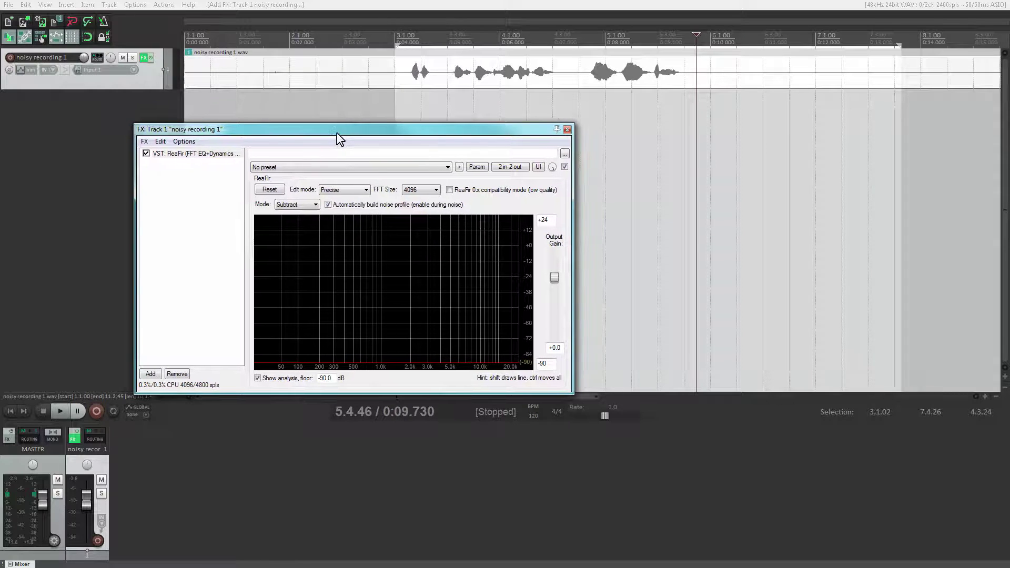
Play the noise-only tail so ReaFir learns the noise profile, then disable auto-build and close the FX window
click(60, 411)
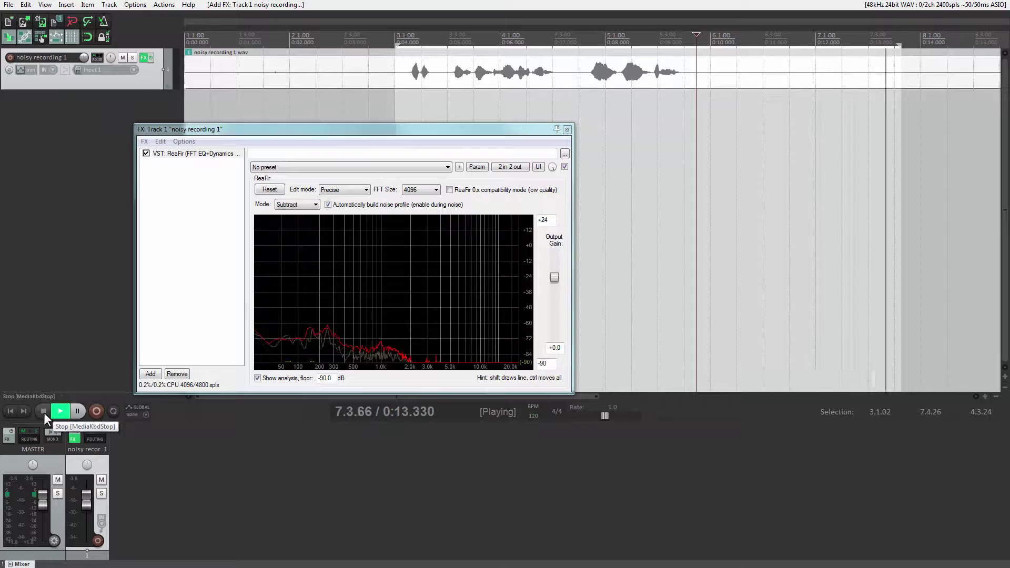
click(43, 412)
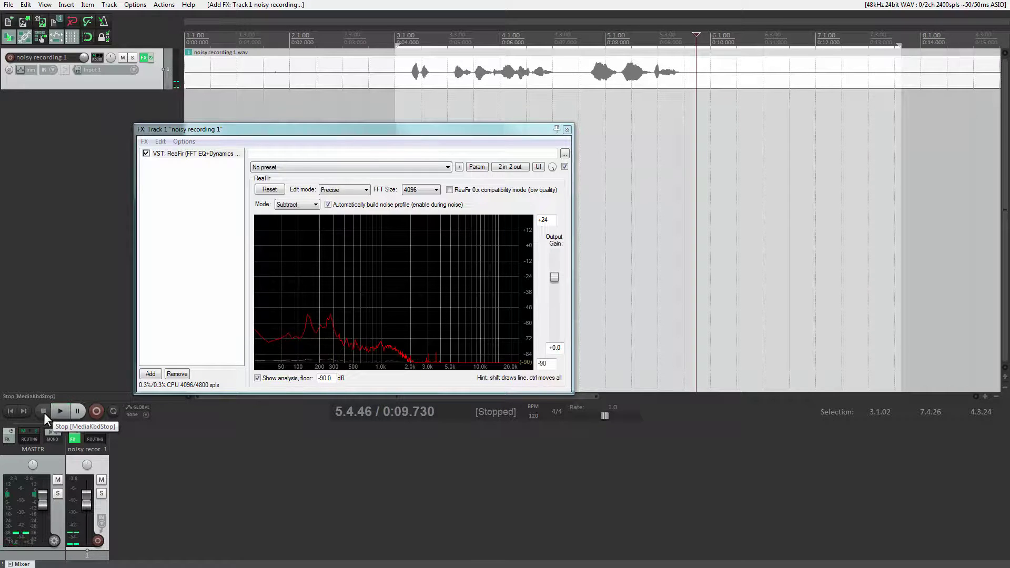
click(329, 204)
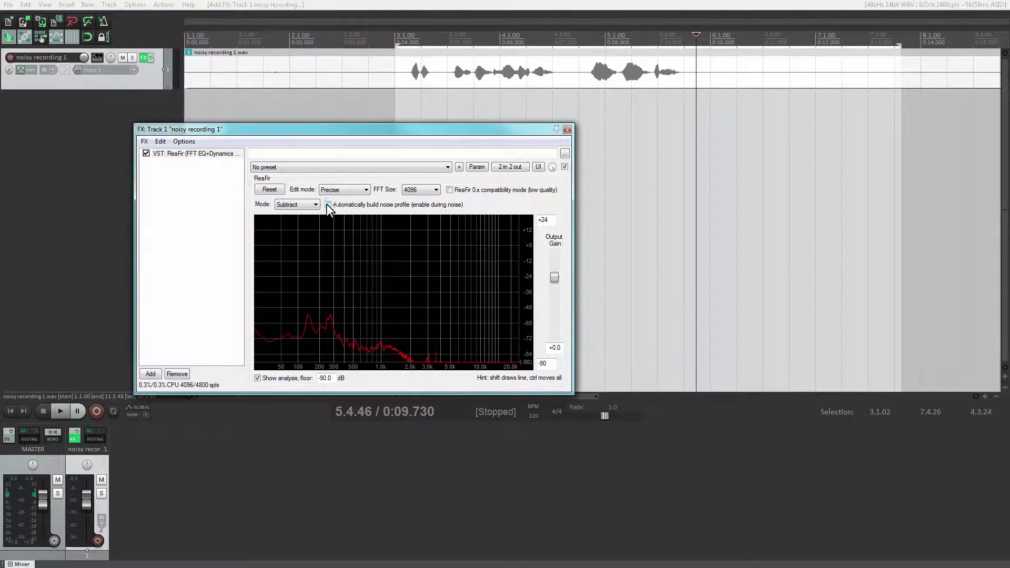
click(568, 131)
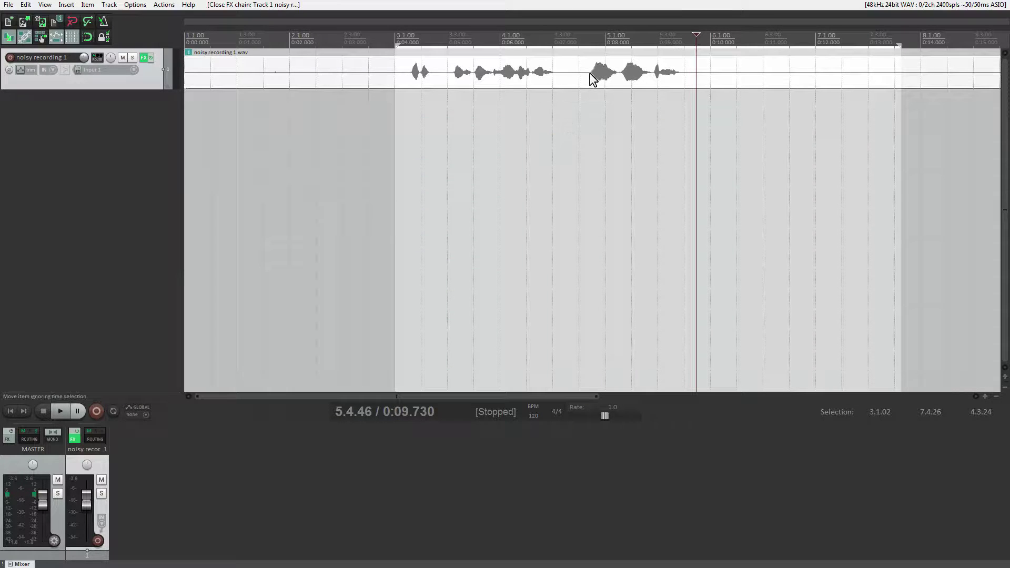
click(583, 74)
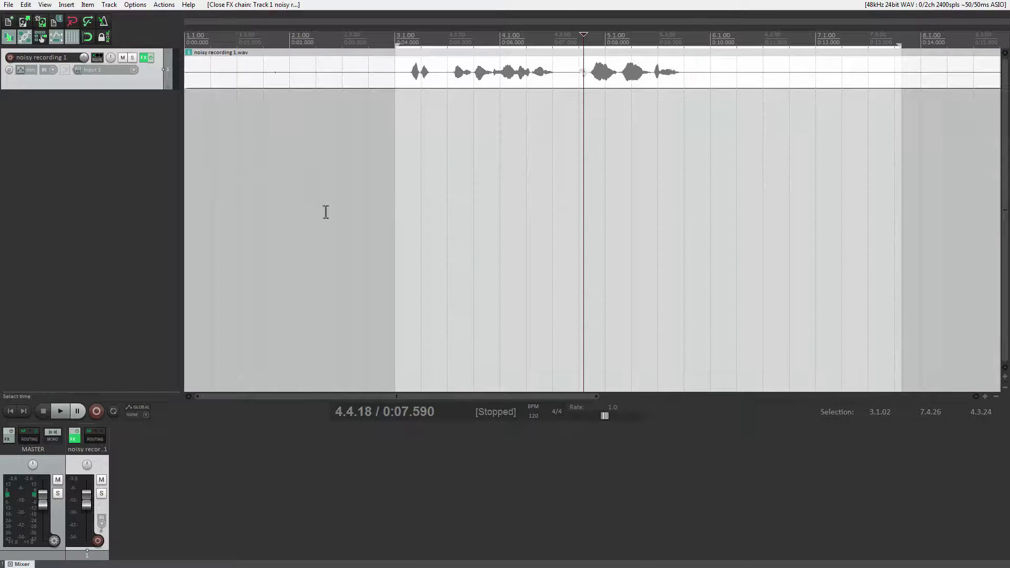
click(59, 414)
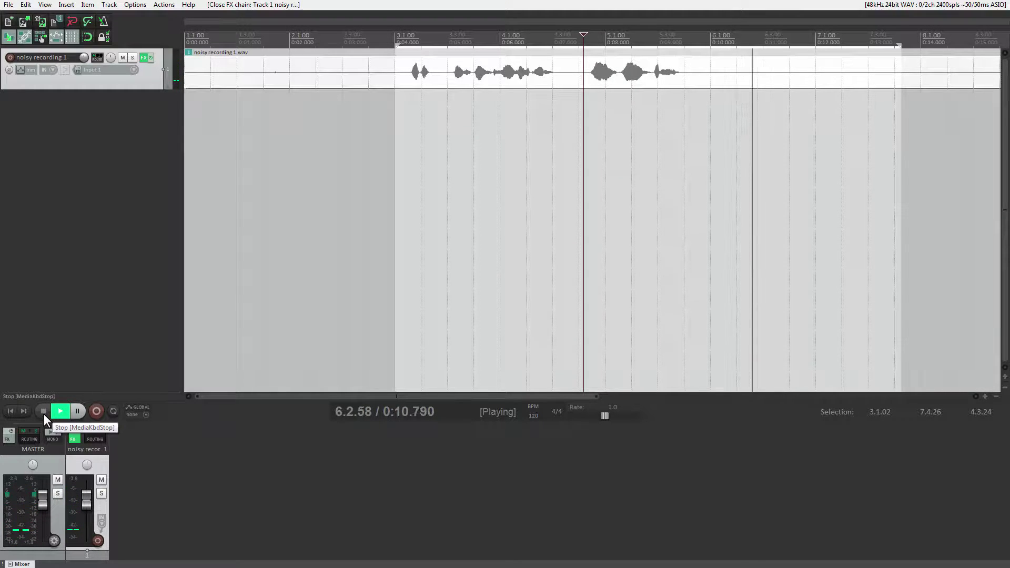
click(43, 414)
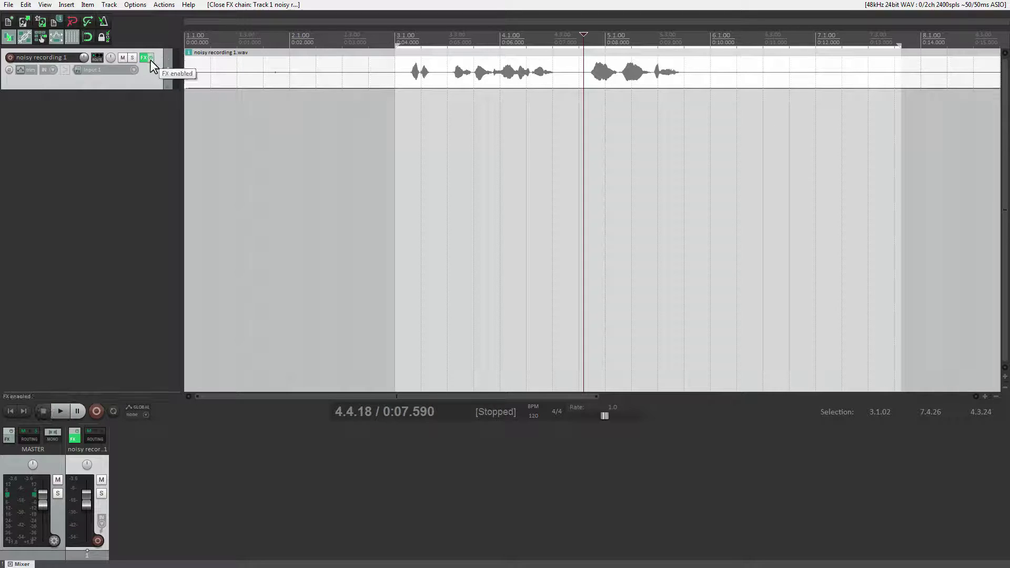
click(151, 58)
click(61, 411)
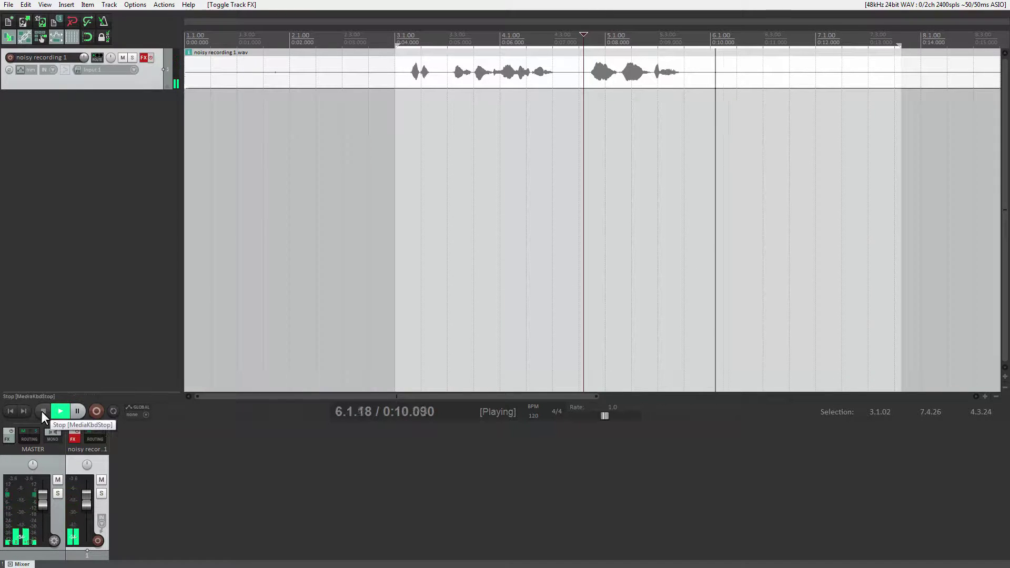
click(41, 412)
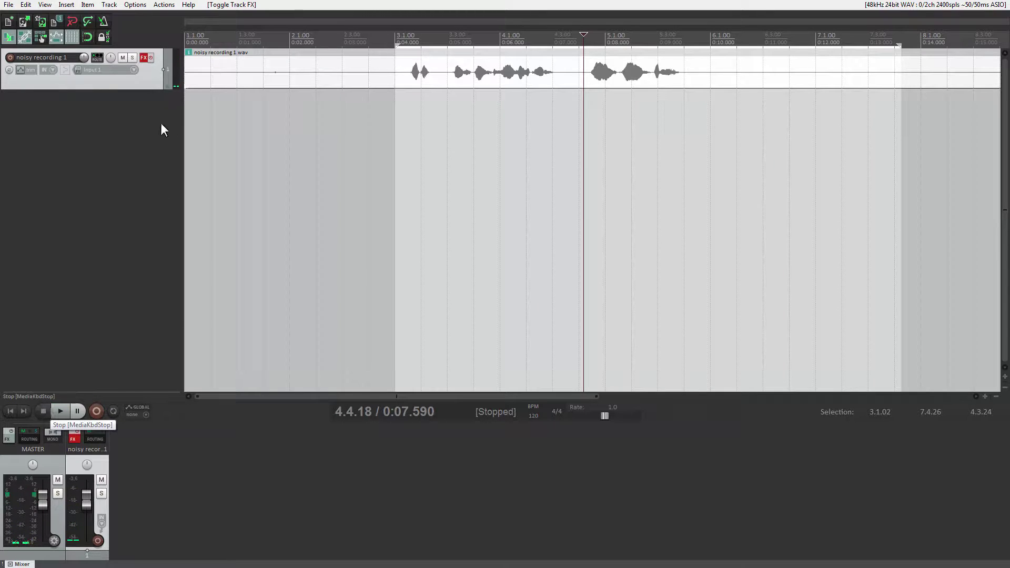
click(152, 56)
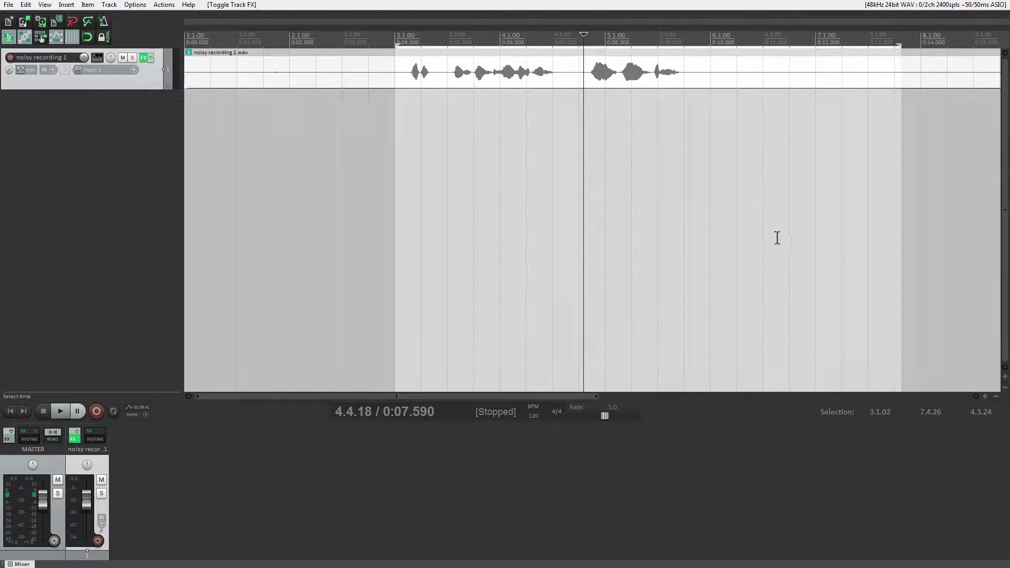
Render track FX to the item as a new mono take, then activate the original take and bypass track FX
right_click(705, 79)
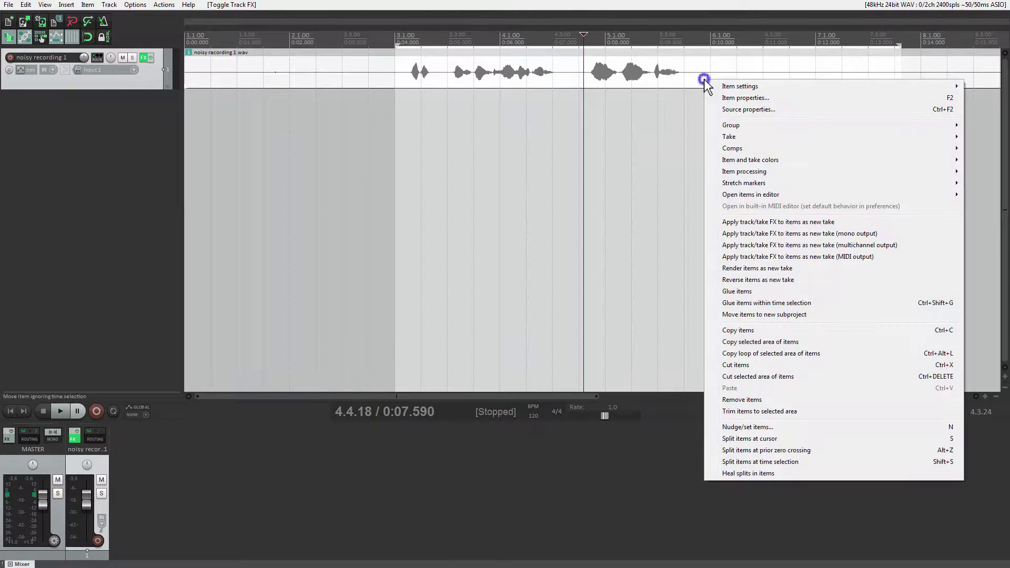
click(764, 234)
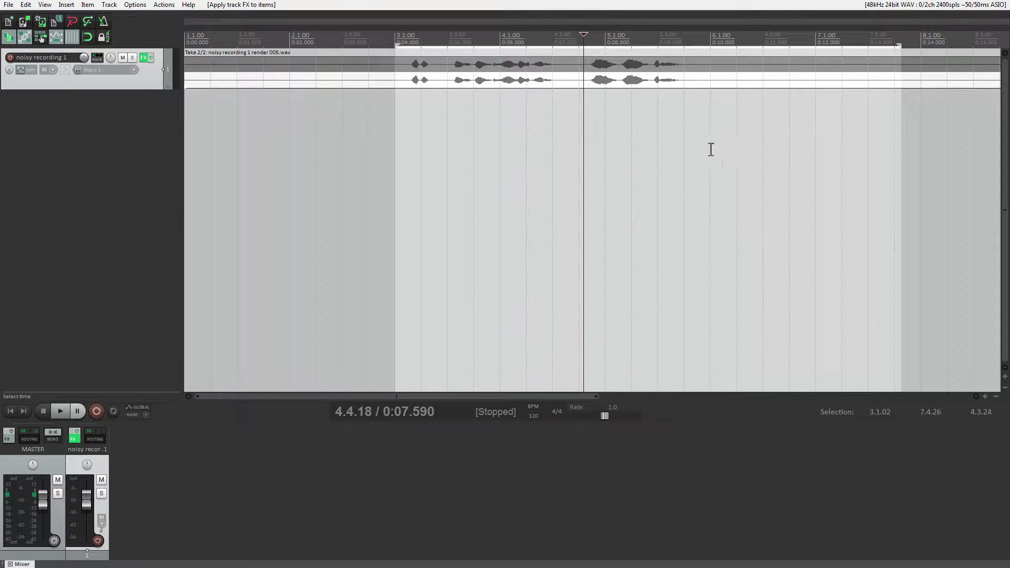
click(698, 65)
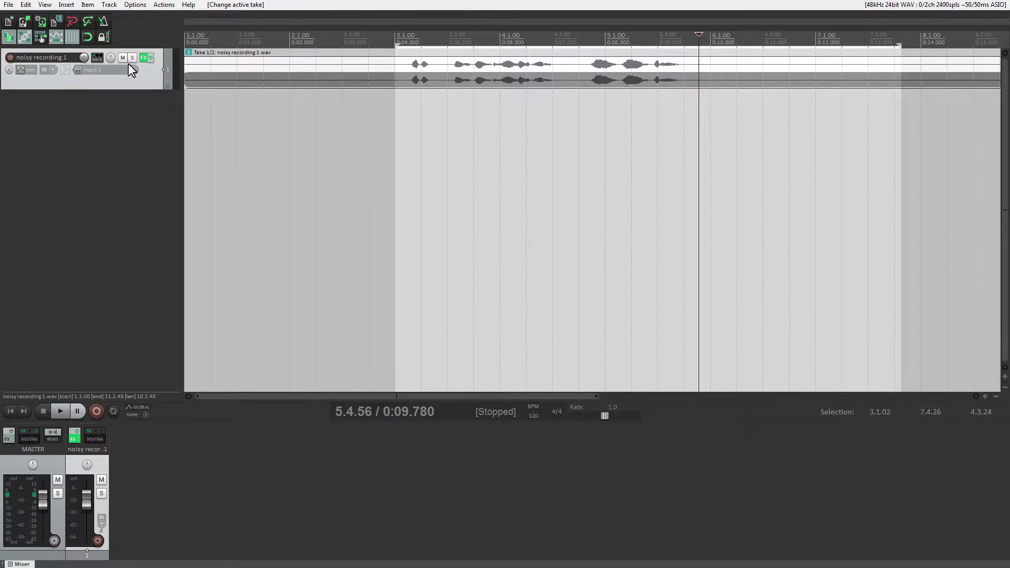
click(151, 56)
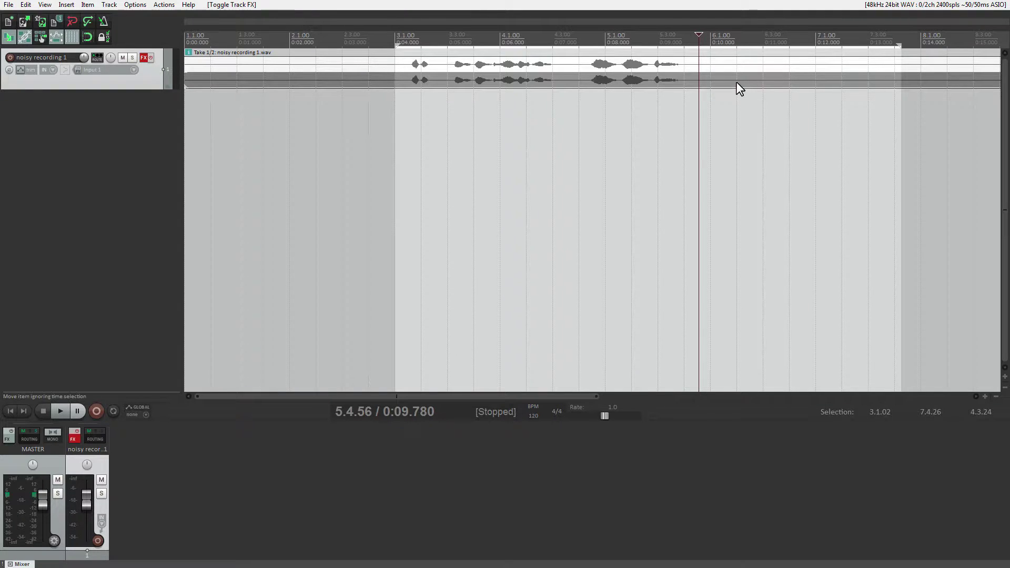
Delete the active original take so only 'noisy recording 1 render 005.wav' remains
right_click(711, 72)
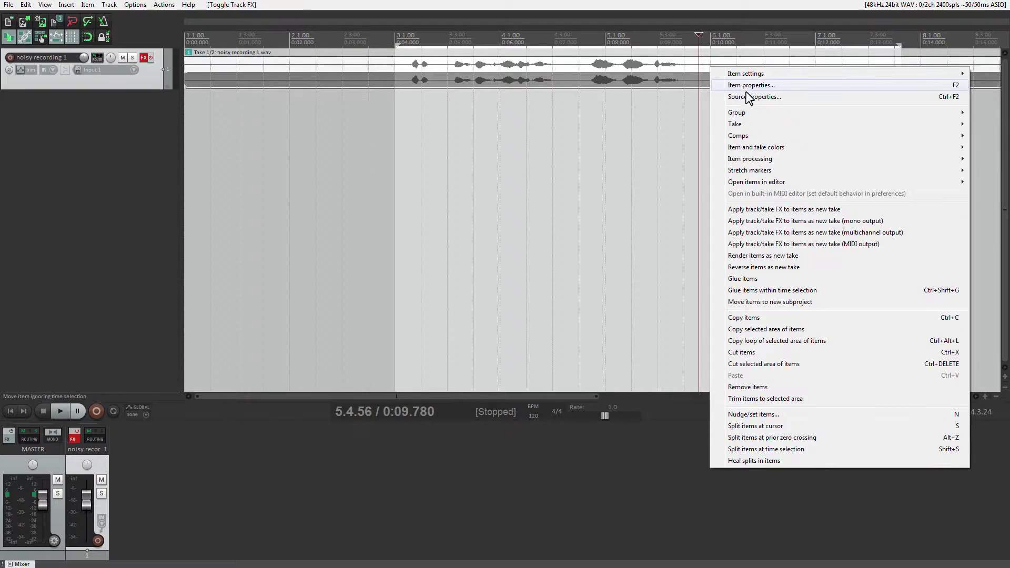
mouse_move(747, 124)
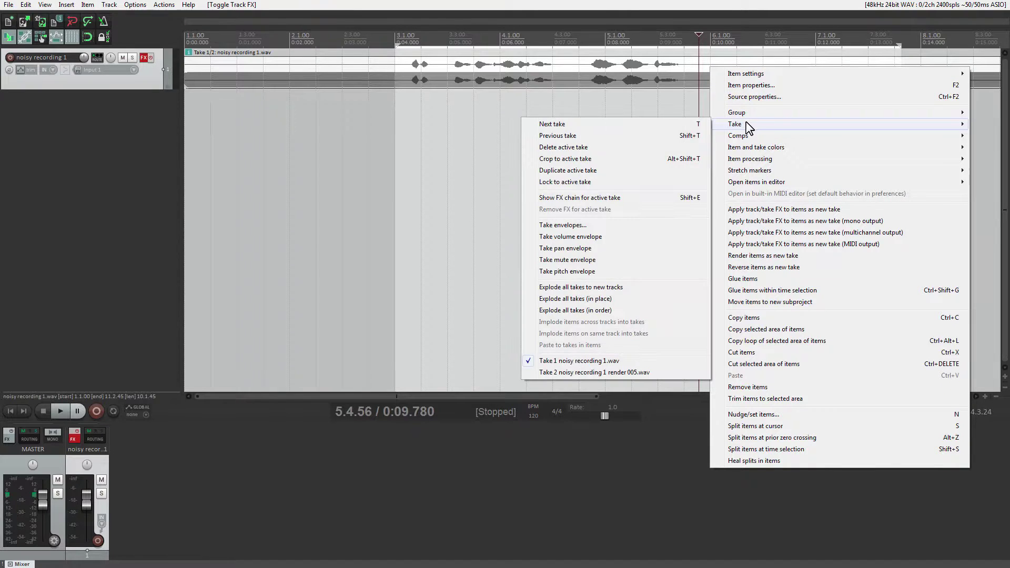
click(614, 148)
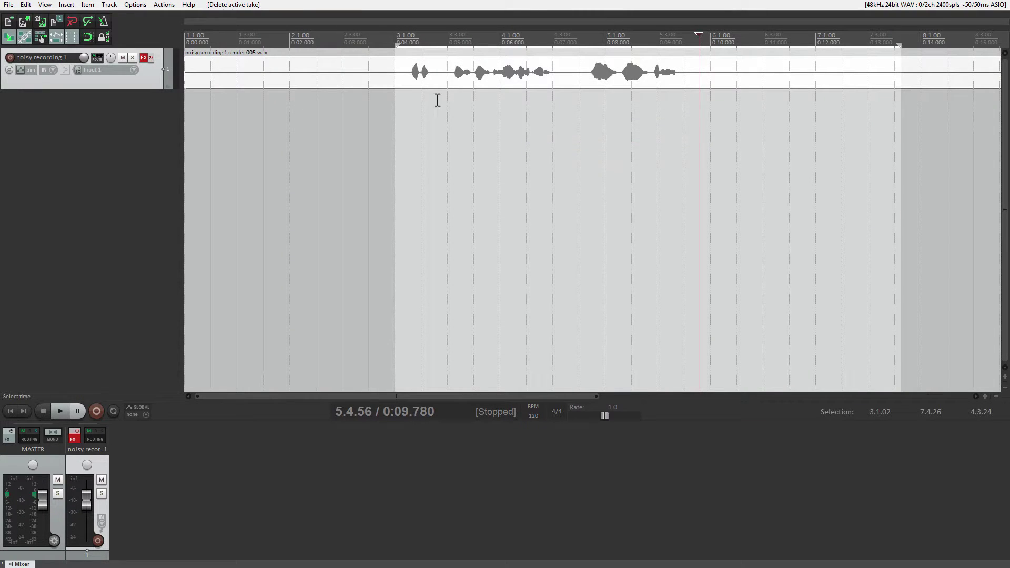
Play the cleaned take from about 0:04.180, just before the speech
click(404, 80)
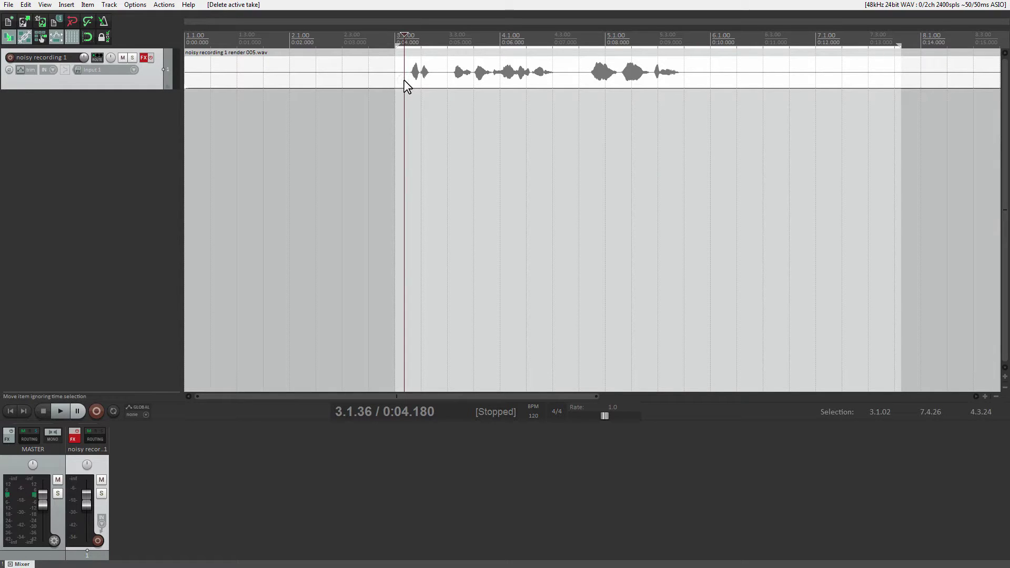
click(60, 411)
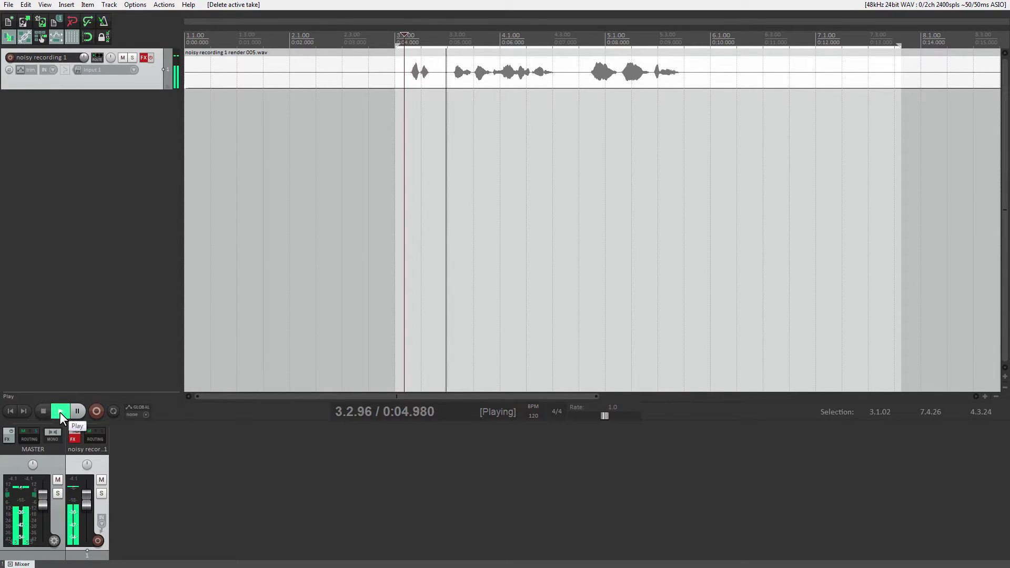